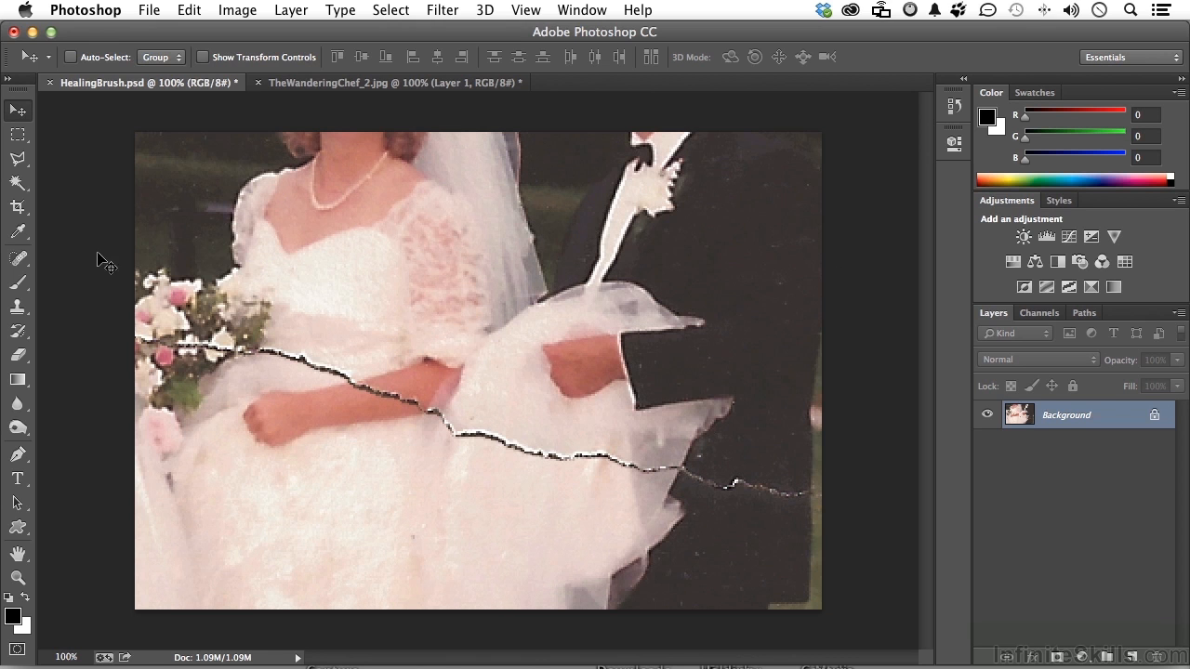
- Choose the Spot Healing Brush and add a blank layer above the Background for the retouching
left_click(17, 260)
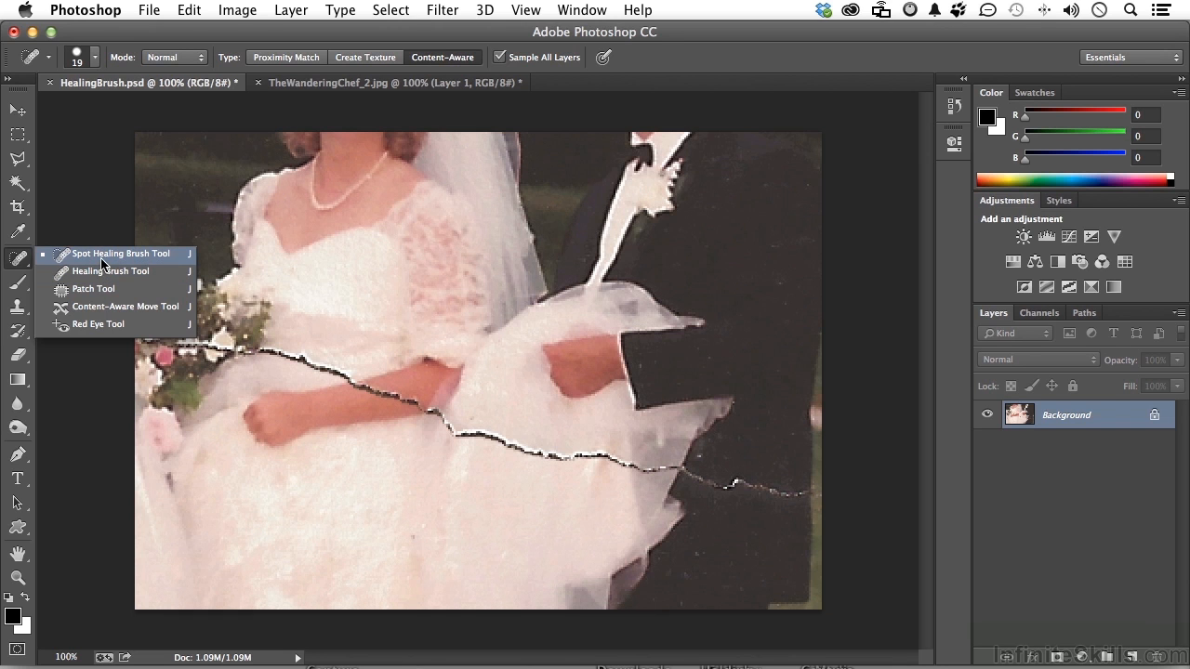
left_click(102, 257)
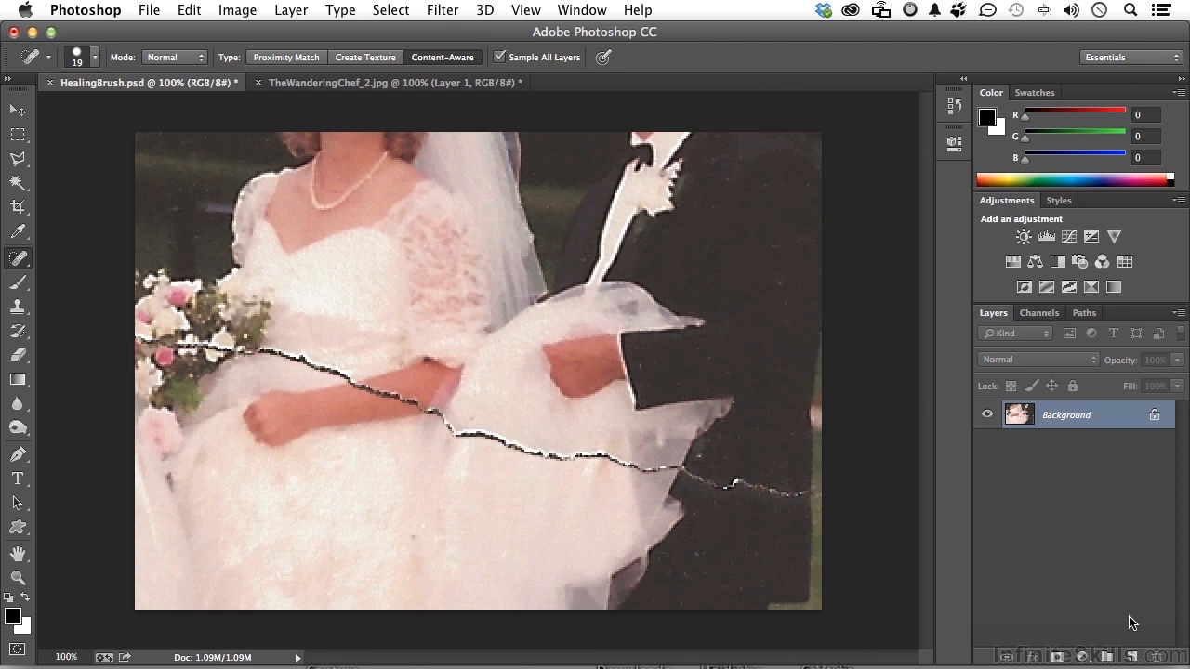
left_click(1133, 657)
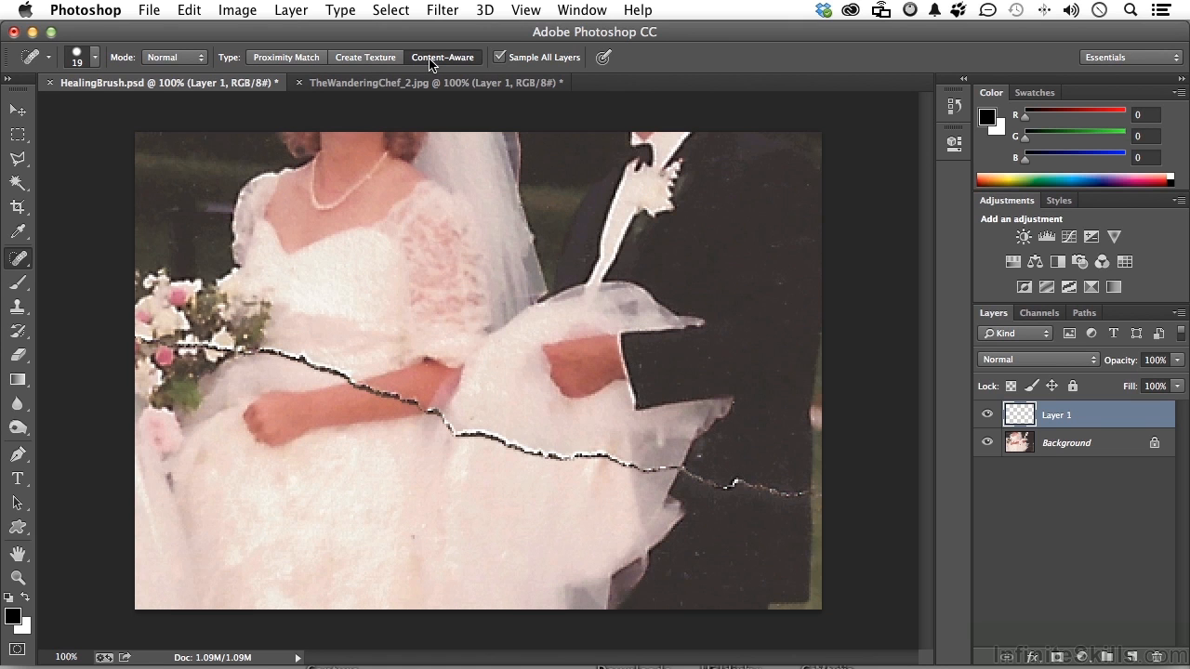
- Heal the crack across the suit, dress, arm and waist up to the bouquet with the Content-Aware Spot Healing Brush on Layer 1
left_click_drag(699, 479, 793, 494)
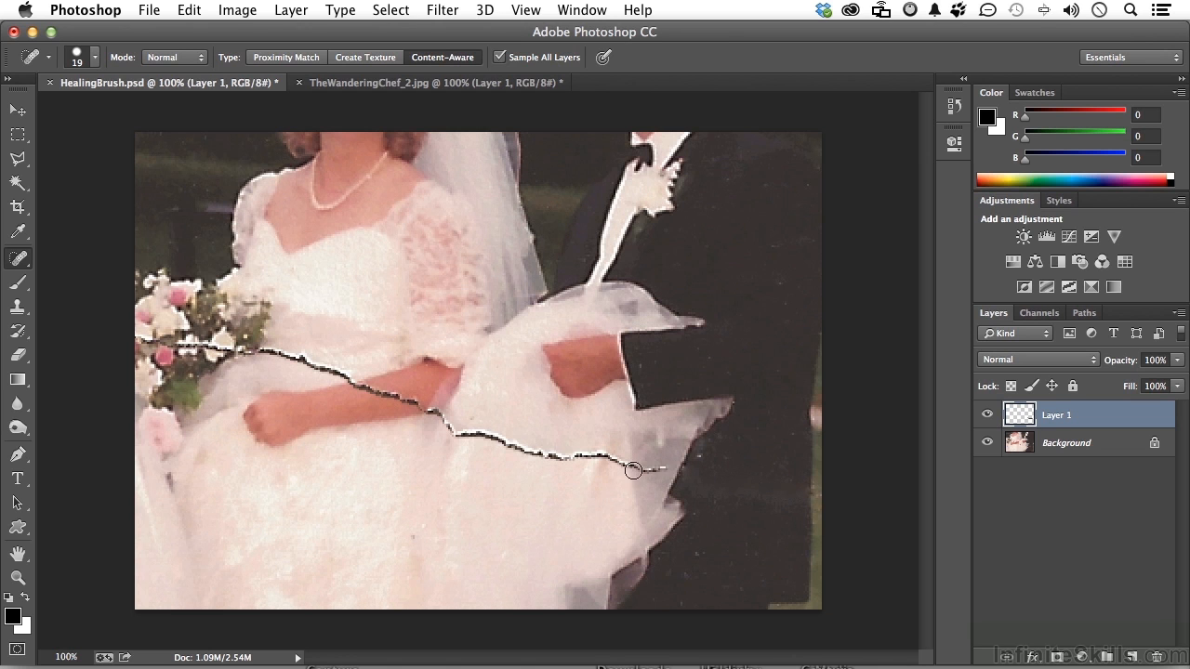
left_click(669, 464)
mouse_move(669, 464)
left_mouse_down()
mouse_move(564, 459)
mouse_move(446, 423)
left_mouse_up()
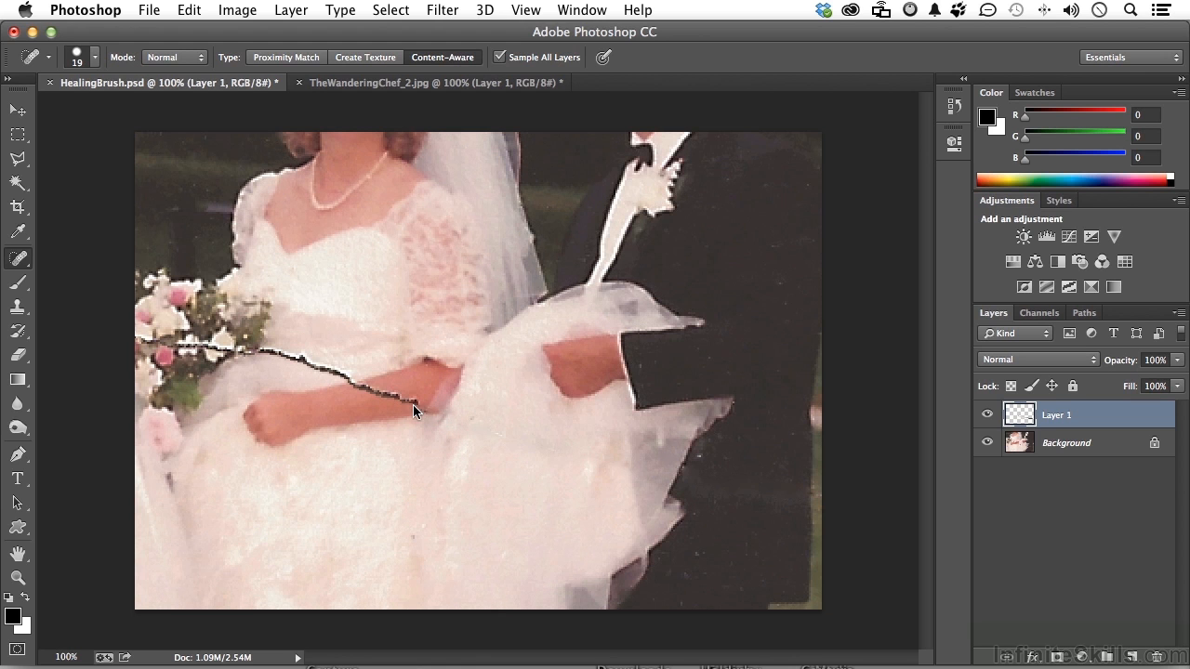
left_click_drag(414, 404, 359, 390)
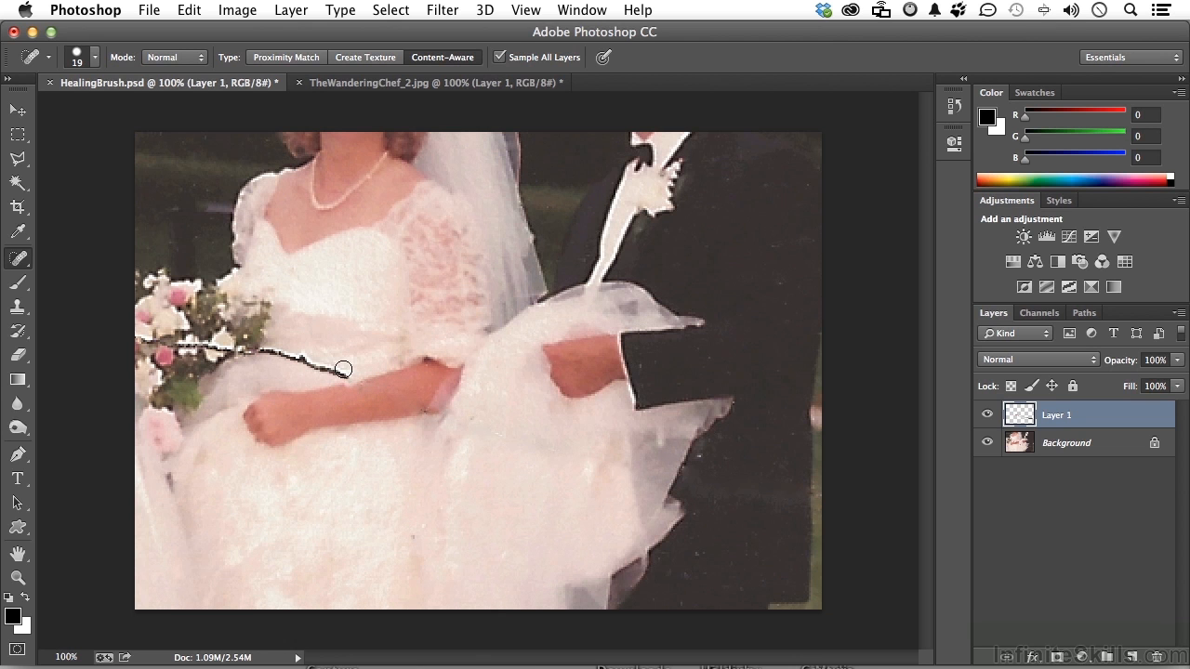
left_click_drag(343, 371, 311, 361)
left_click(18, 308)
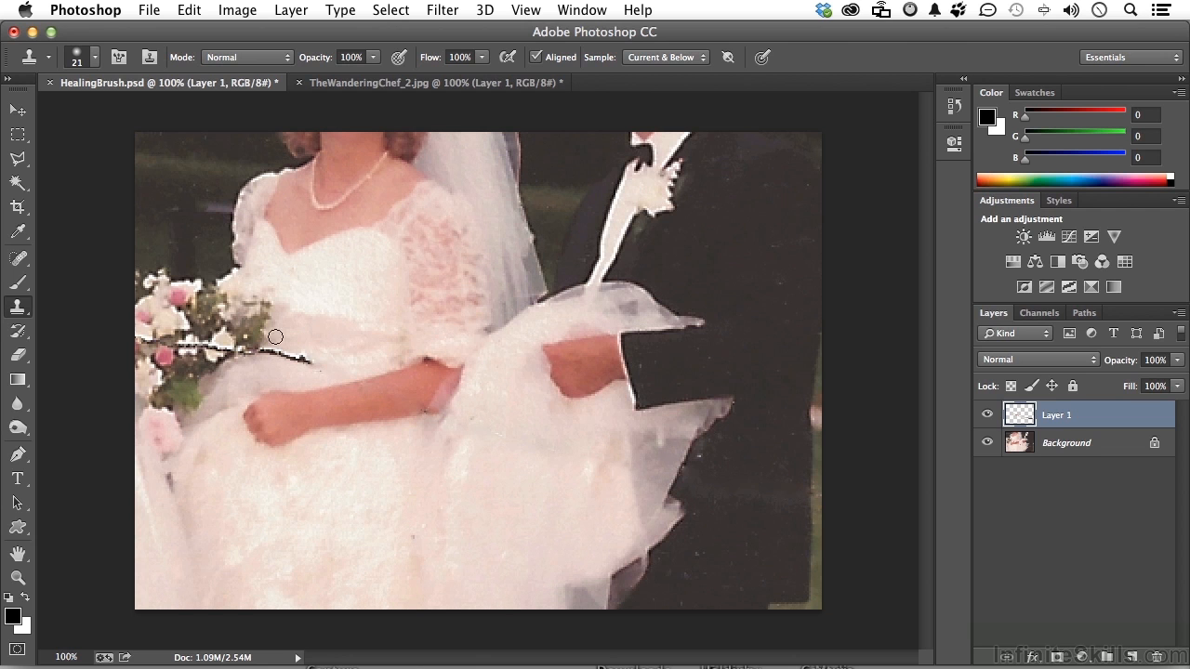
left_click(18, 260)
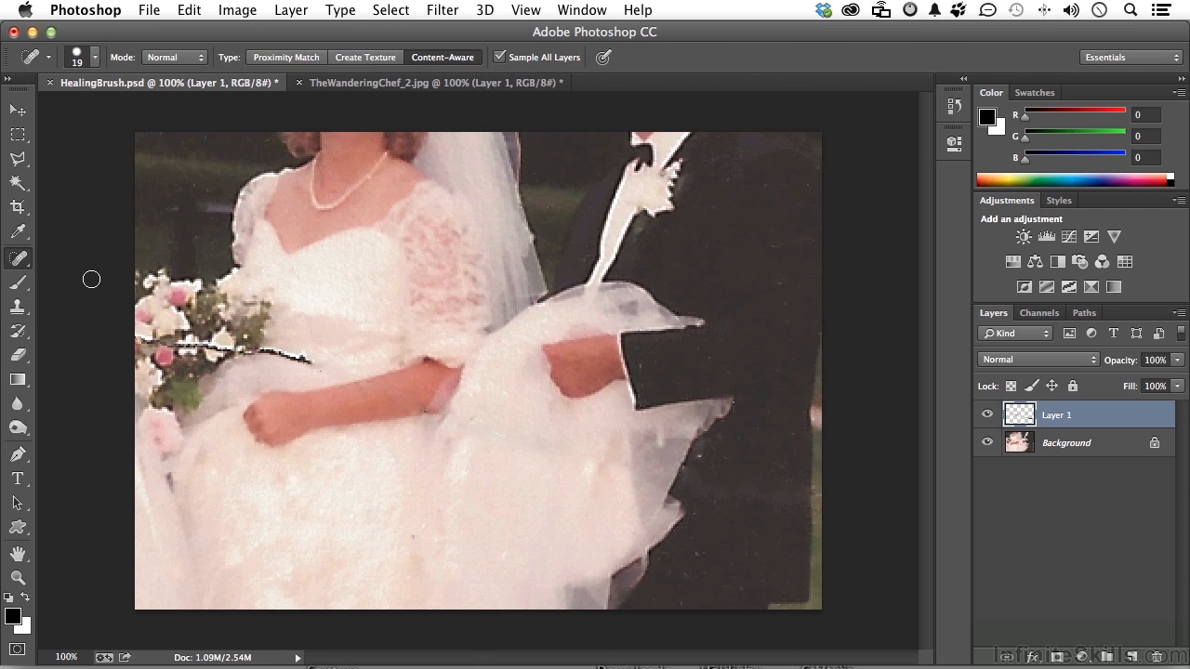
left_click_drag(319, 366, 267, 352)
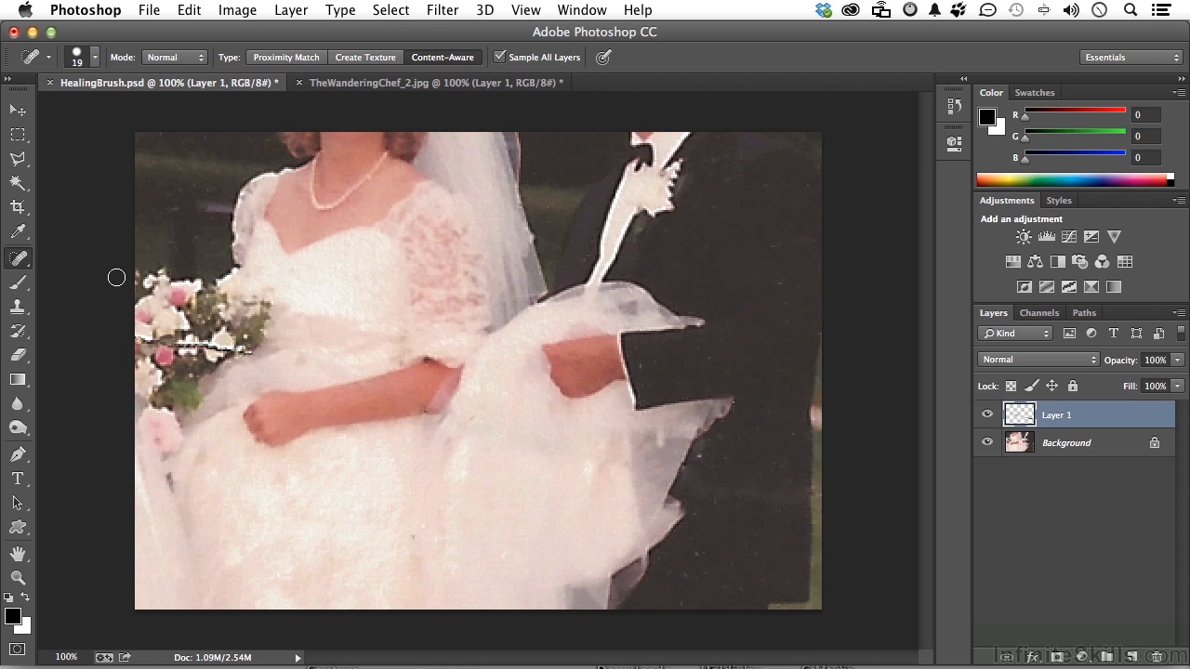
- Cover the crack through the bouquet with the Clone Stamp, sampling nearby flowers and foliage
left_click(19, 309)
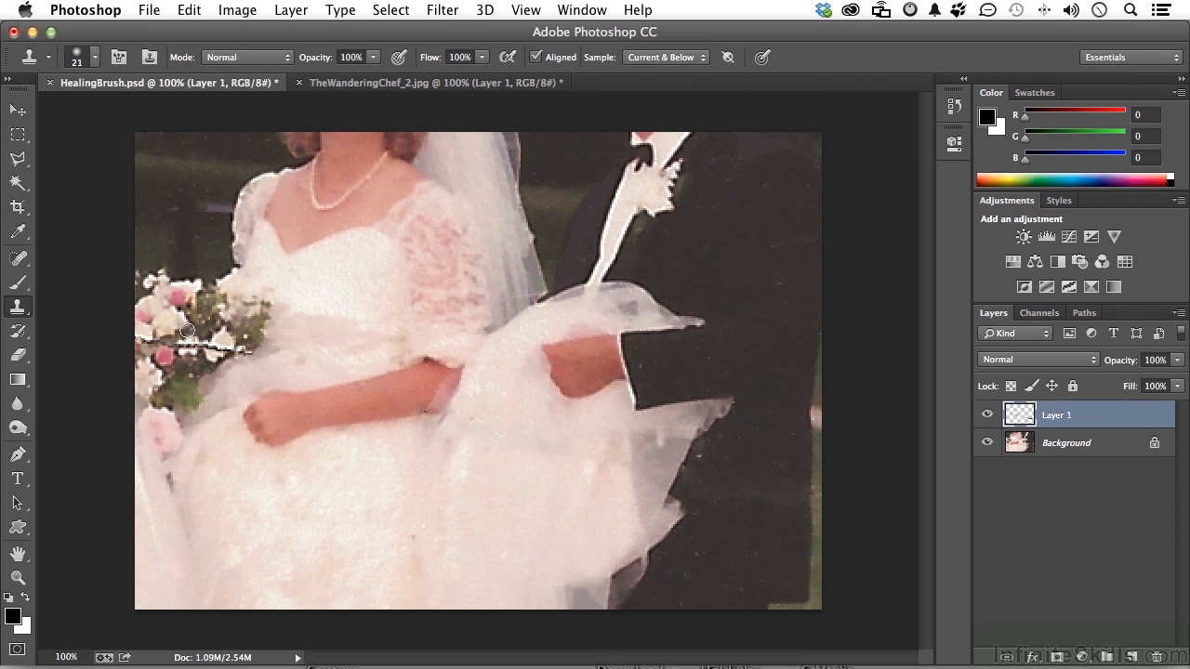
left_click(223, 336, "alt")
left_click(218, 350)
left_click_drag(219, 350, 228, 349)
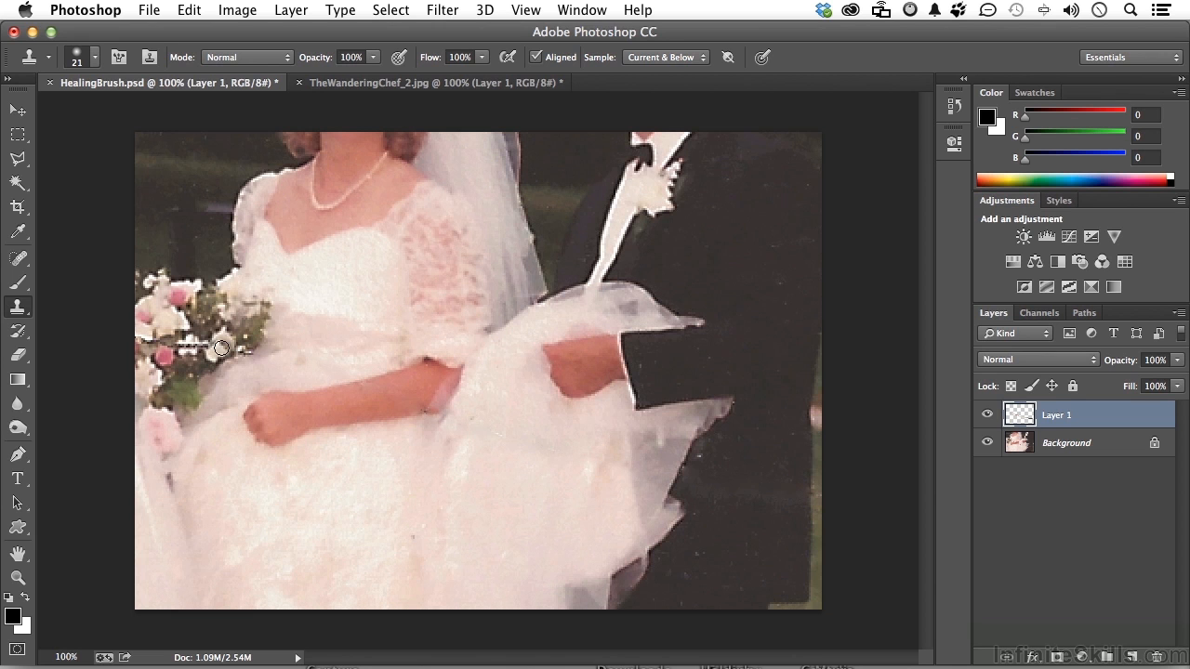
left_click(205, 322, "alt")
left_click(205, 346)
left_click(190, 349)
- Inspect the retouching by toggling the visibility of the Background and then of Layer 1
left_click(989, 443)
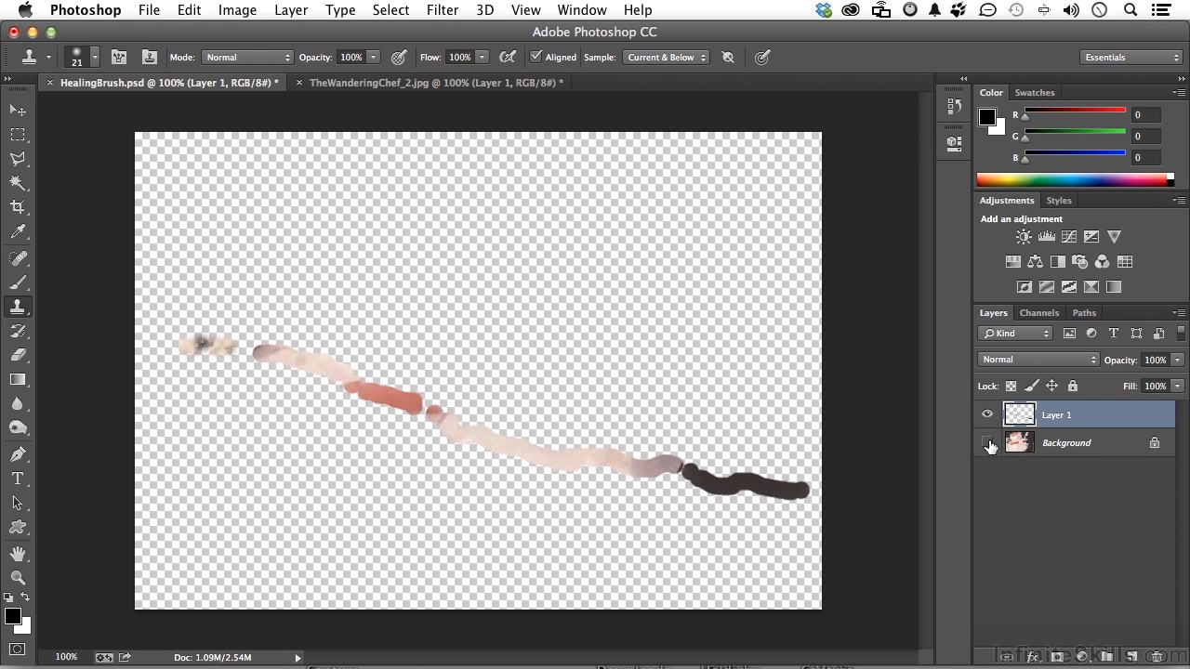
left_click(988, 444)
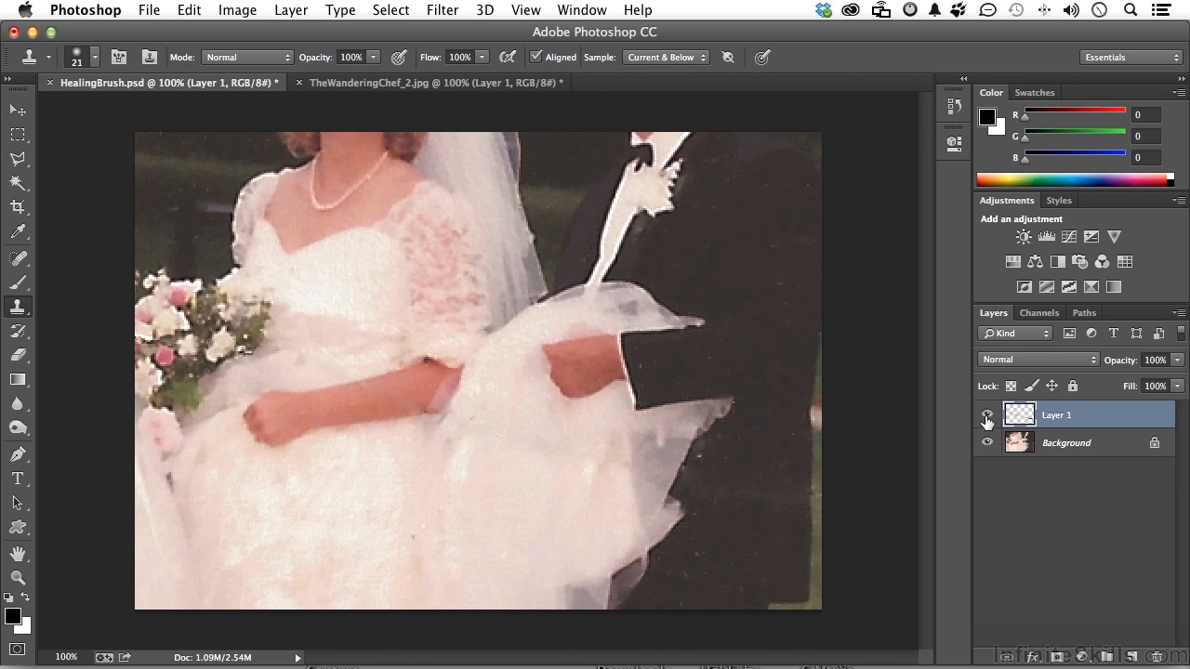
left_click(987, 416)
left_click(988, 415)
- In TheWanderingChef_2.jpg, heal the cheek spot on Layer 1 with the Spot Healing Brush and inspect the patch with the Background hidden
left_click(327, 84)
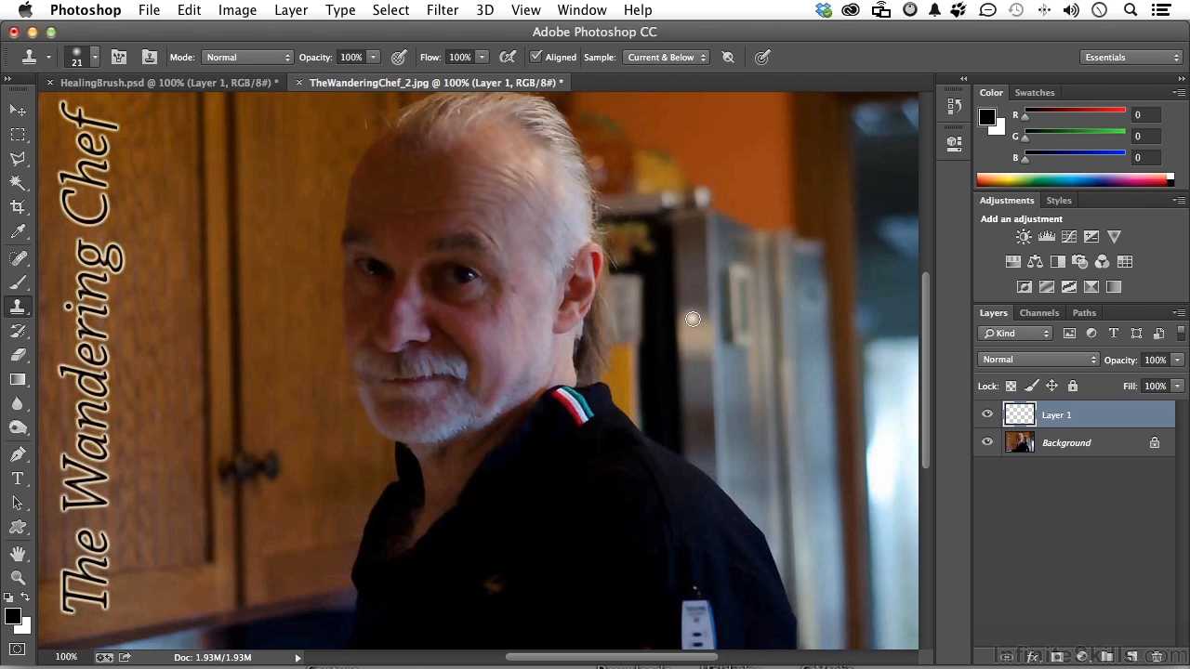
left_click(17, 261)
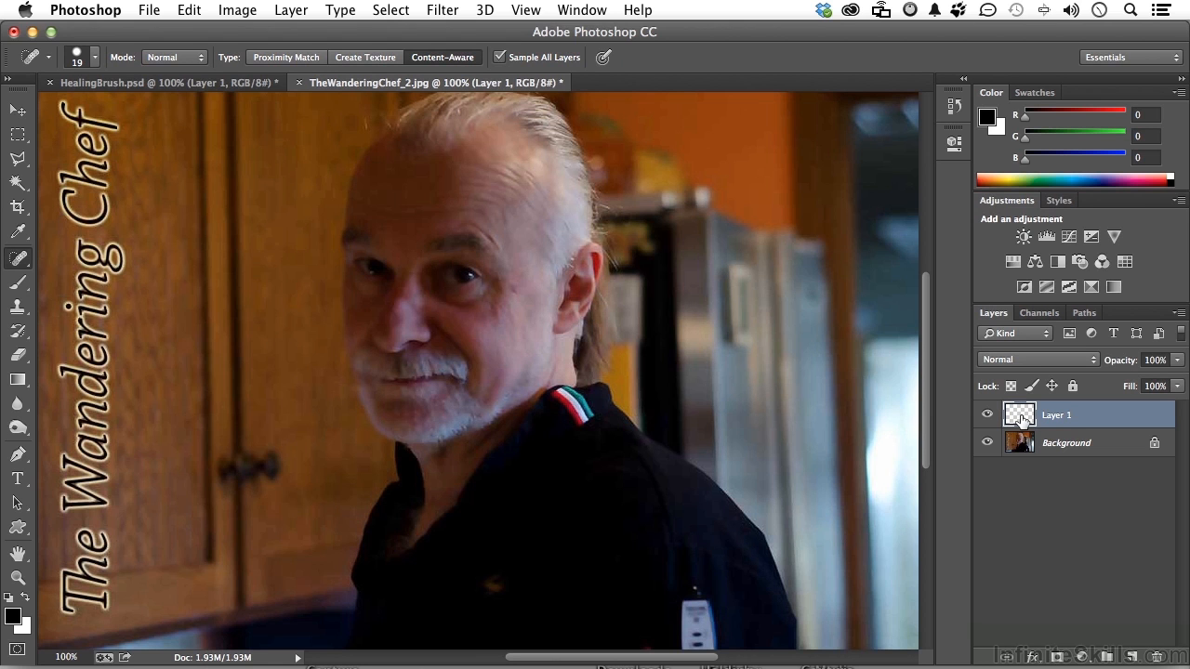
left_click(514, 290)
left_click(987, 445)
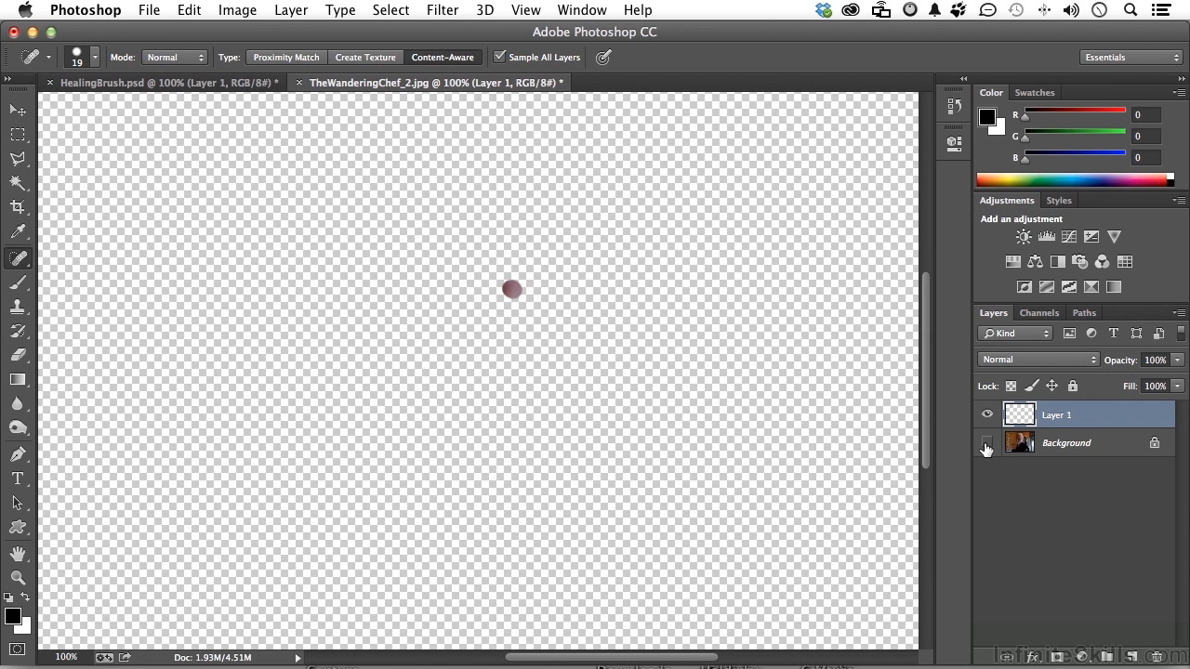
left_click(987, 444)
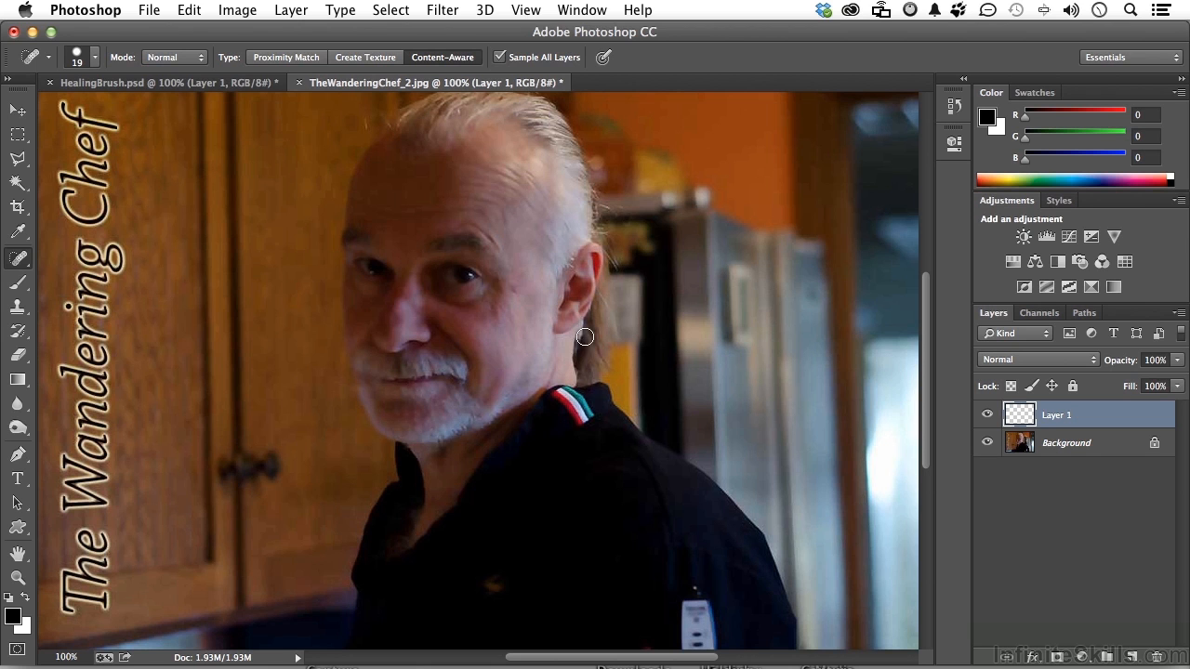
- Retouch the man's cheek on Layer 1 with the Clone Stamp
left_click(16, 311)
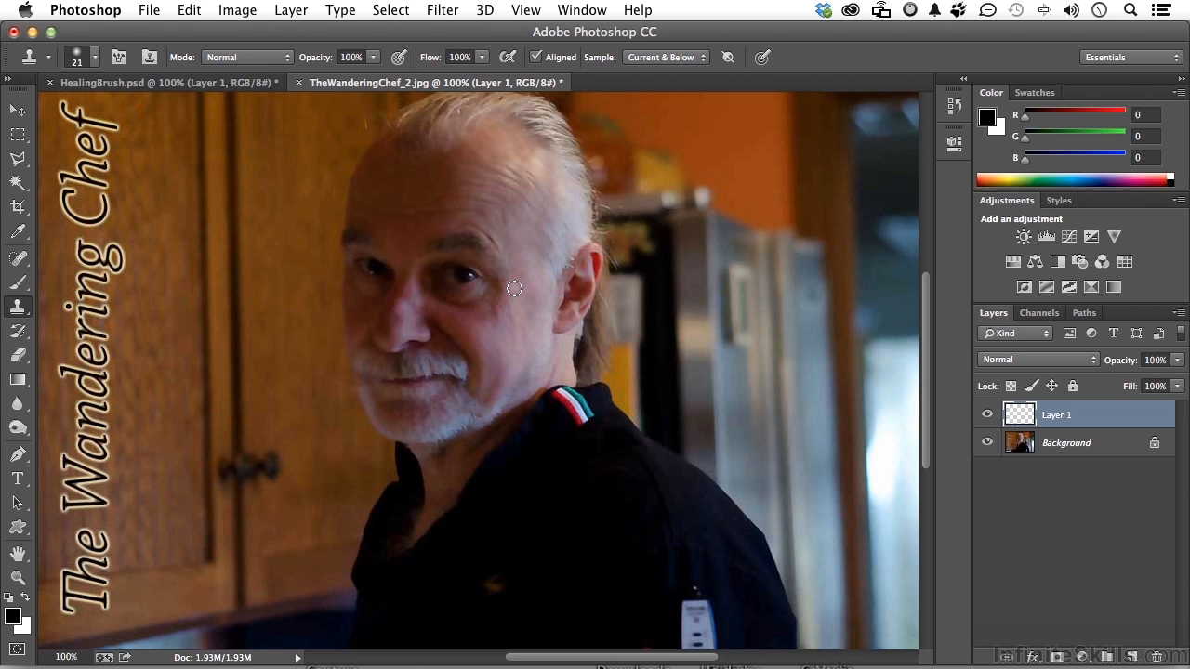
left_click(516, 355)
- Add a Levels adjustment clipped to Layer 1 and set its midtone level to 0.68
left_click(1083, 657)
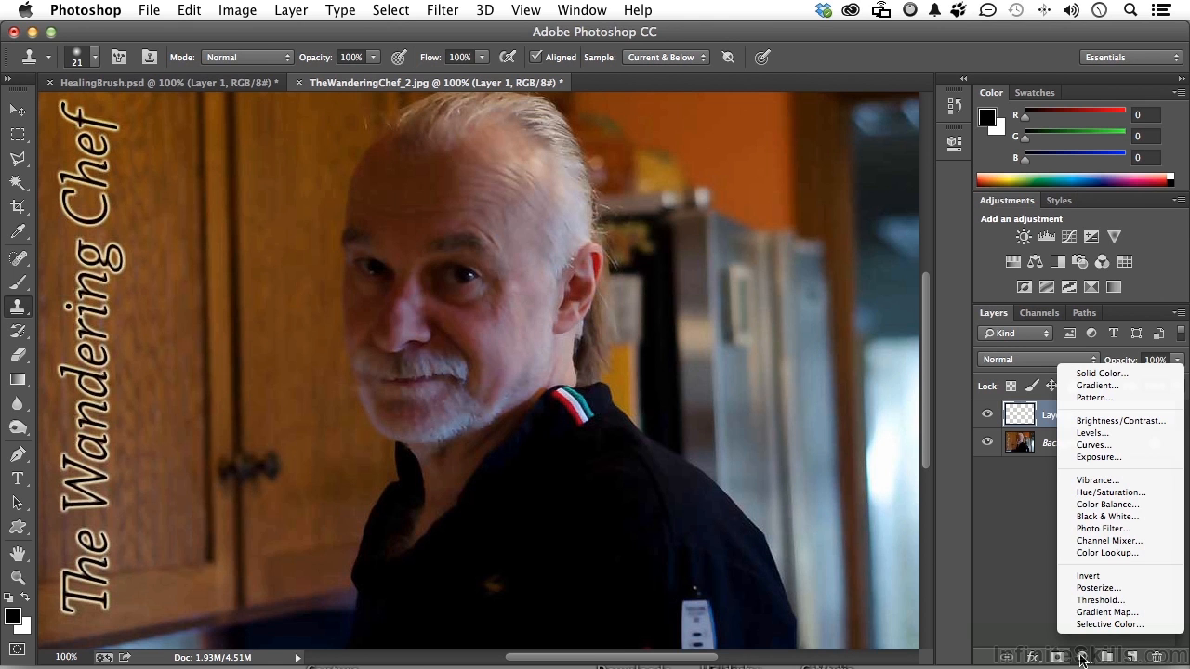
left_click(1088, 433)
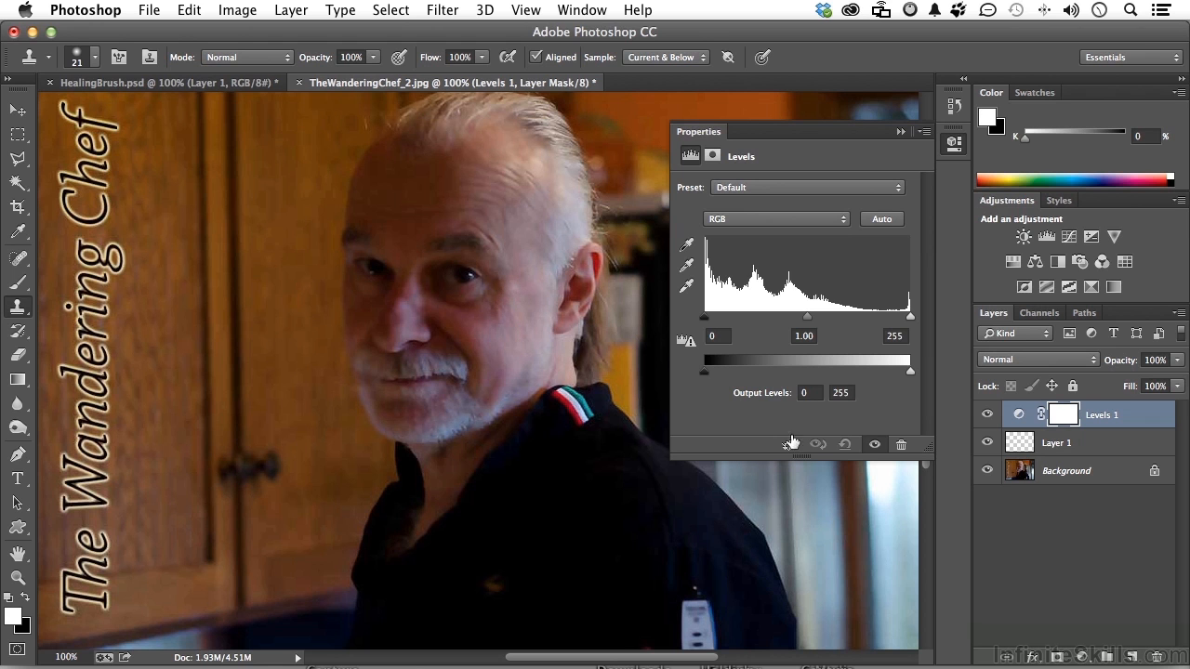
left_click(789, 447)
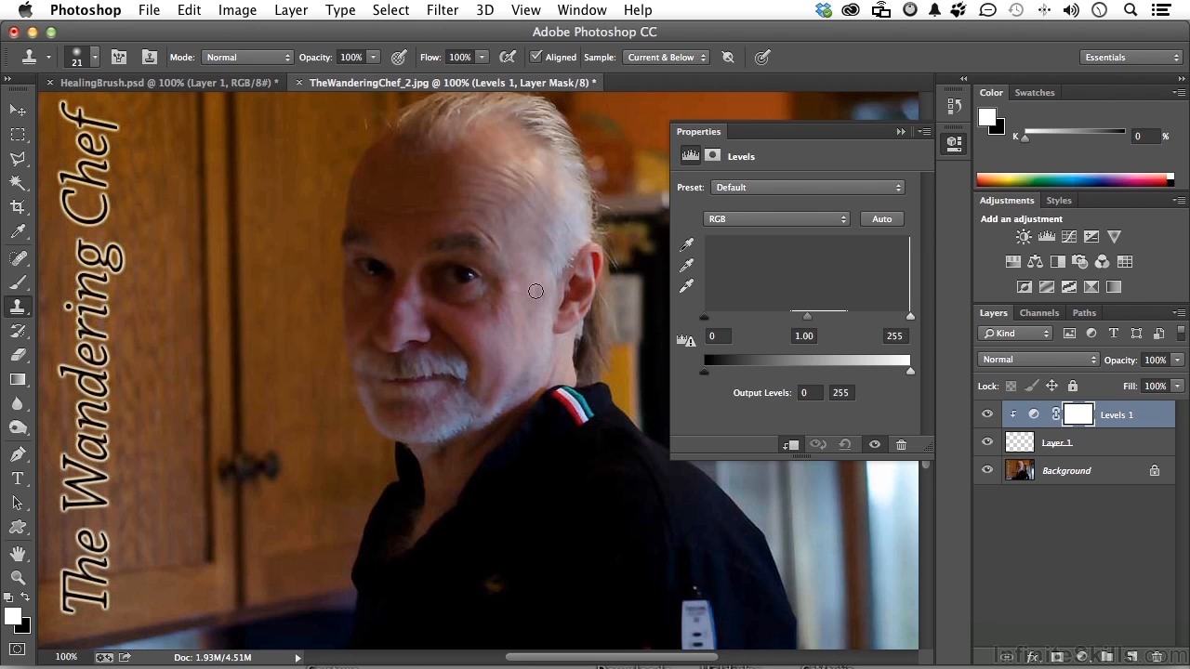
left_click_drag(807, 317, 833, 321)
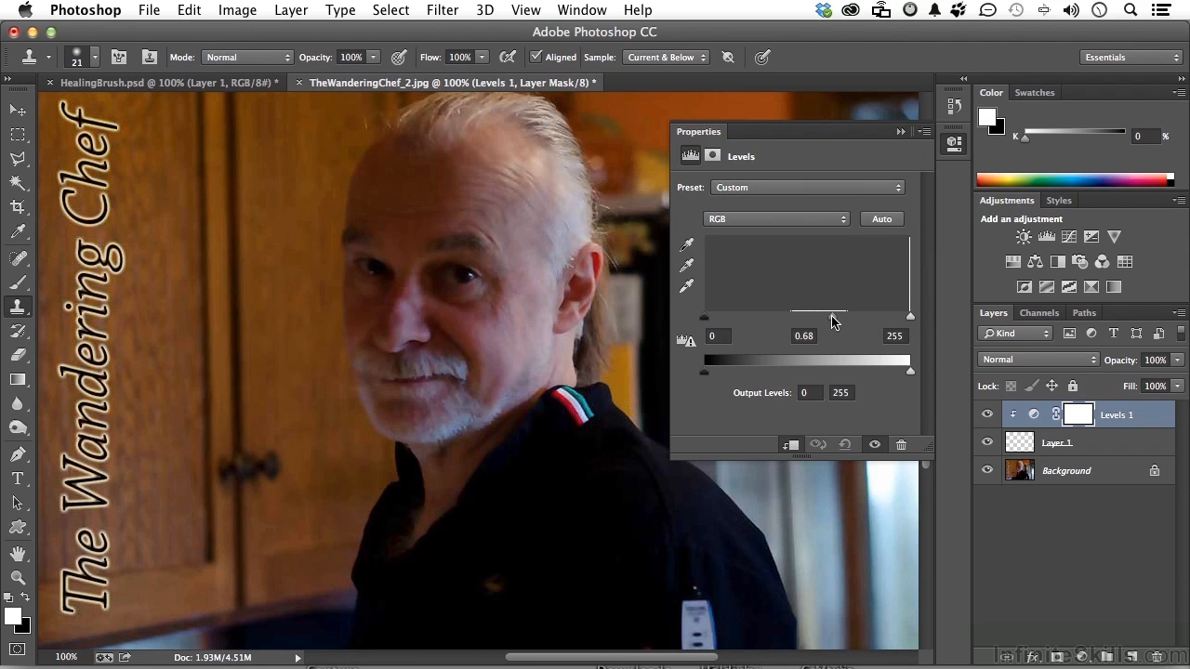